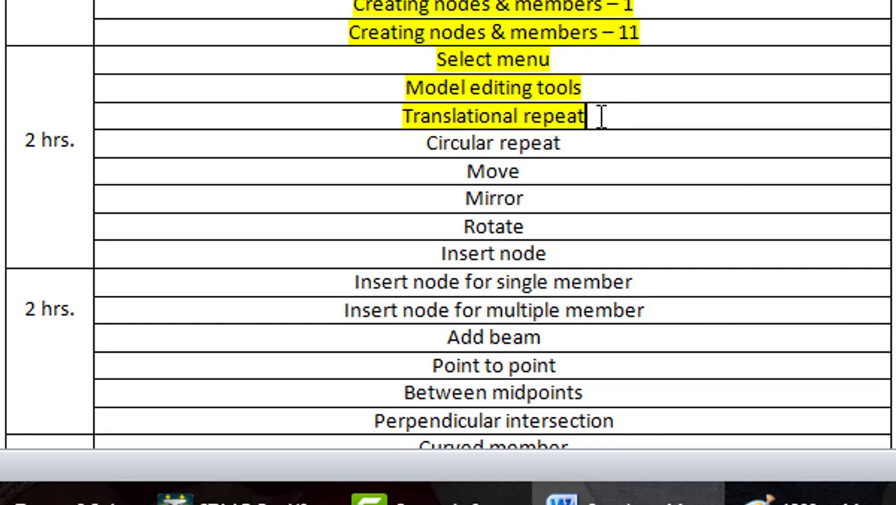
Review the Translational repeat and Circular repeat topics in the Word table, then show the Paint support sketch.
drag(596, 115, 429, 115)
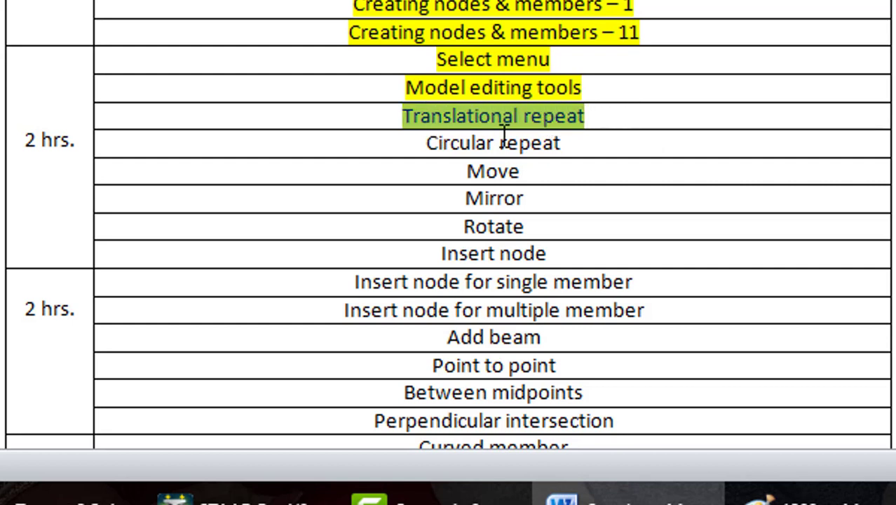
drag(576, 143, 430, 144)
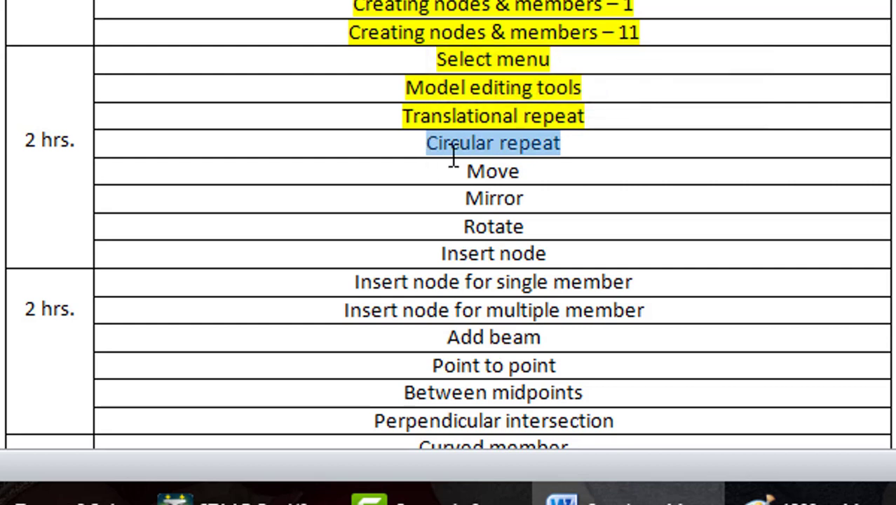
drag(596, 118, 454, 120)
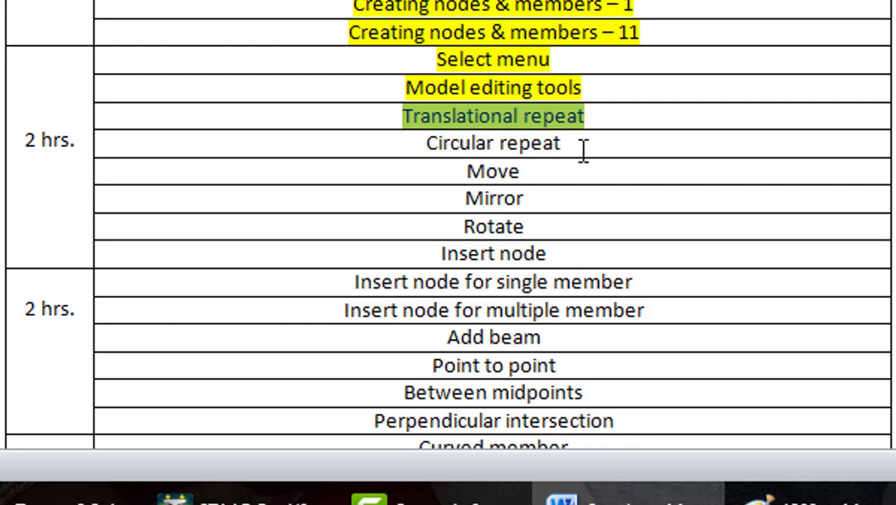
drag(582, 151, 436, 150)
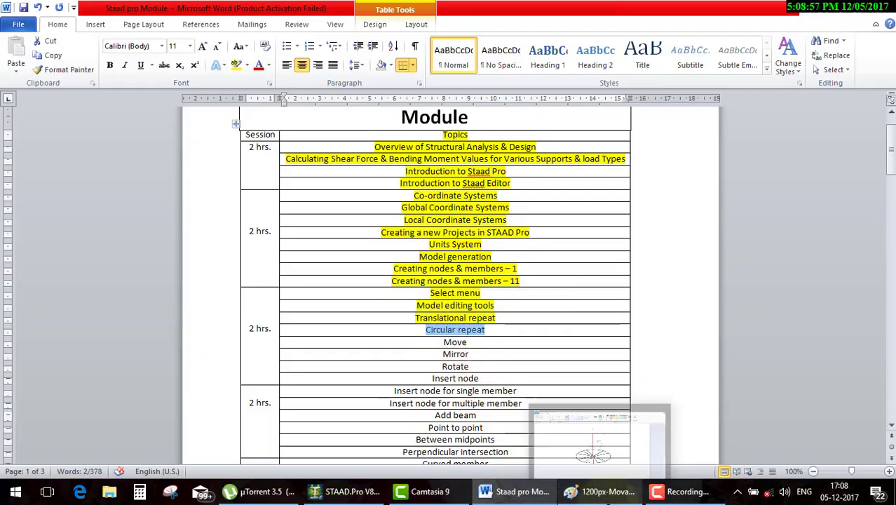
click(604, 491)
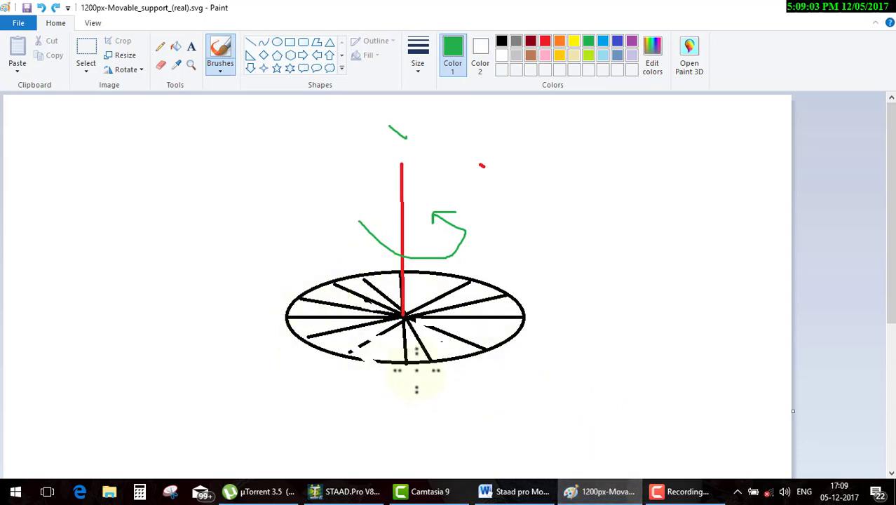
Annotate the wheel sketch with green x/y axis labels and a blue 5 m radius line.
drag(145, 323, 211, 323)
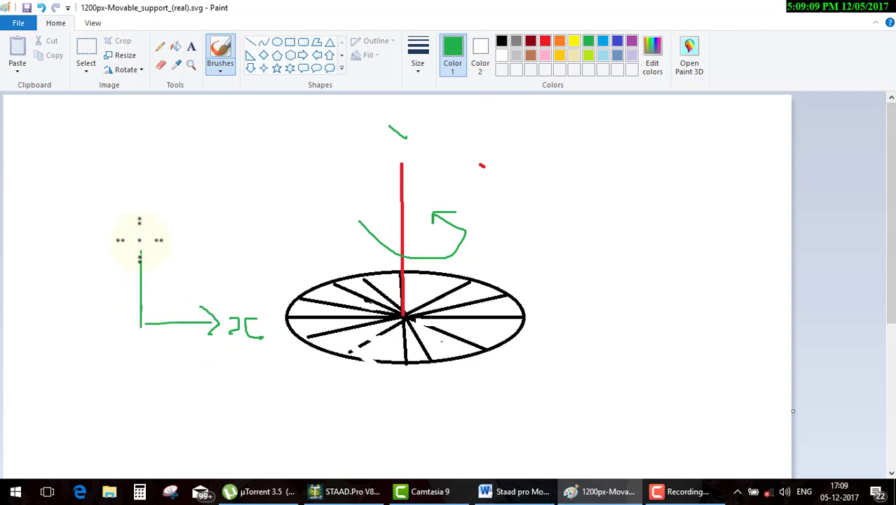
drag(156, 224, 202, 241)
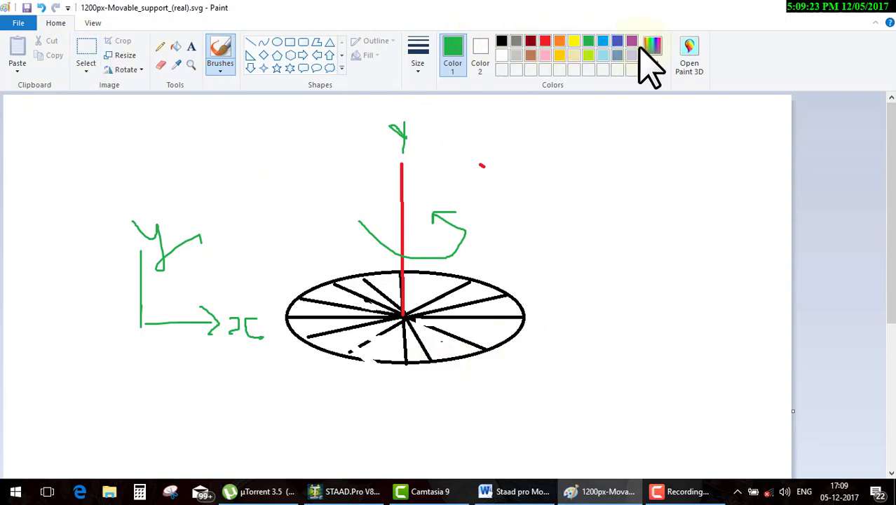
click(617, 40)
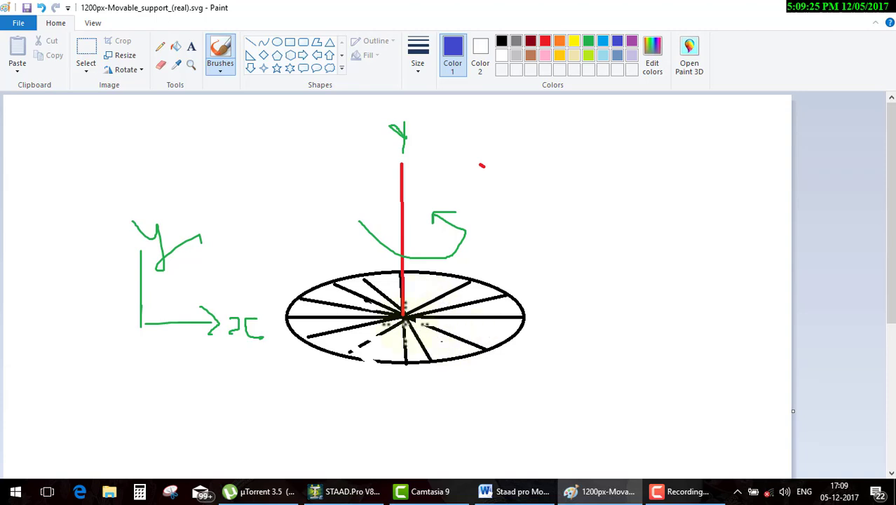
mouse_move(404, 317)
mouse_down()
mouse_move(493, 319)
mouse_move(562, 269)
mouse_up()
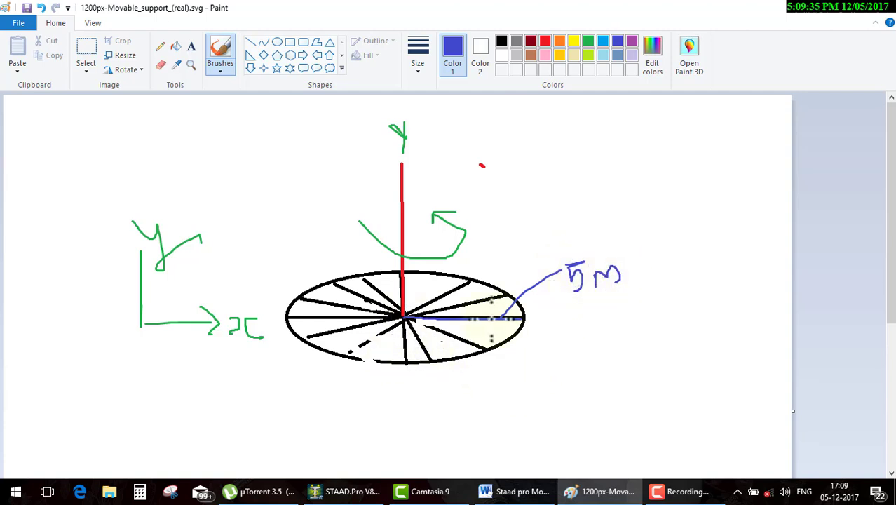
drag(198, 348, 273, 321)
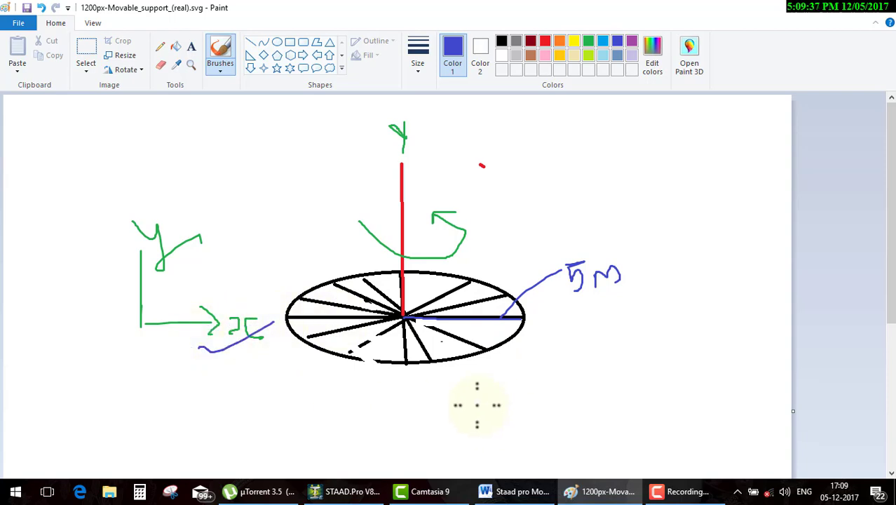
click(351, 491)
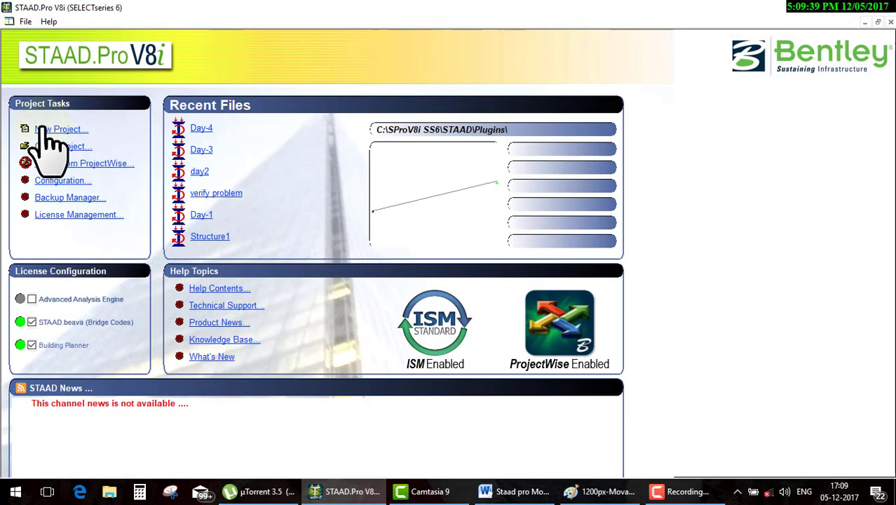
mouse_move(202, 149)
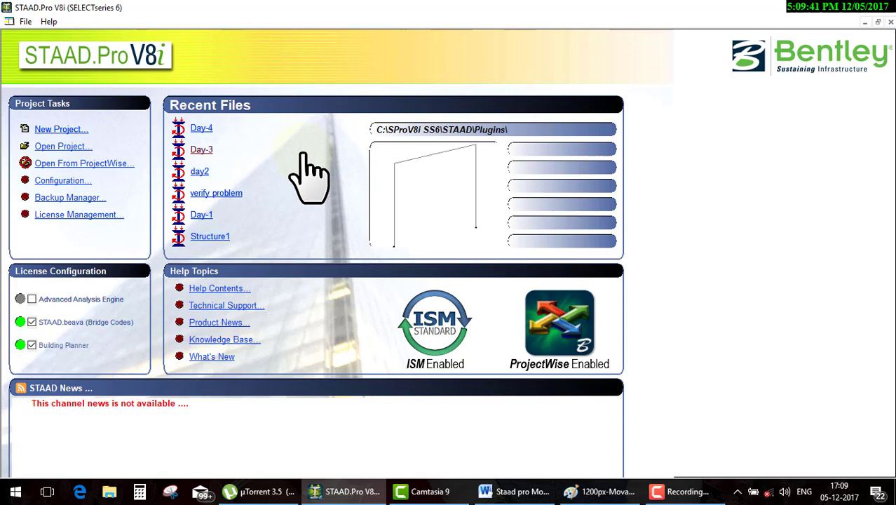
Create a new Space project named day-5 in Meter and KiloNewton units, starting with Add Beam.
click(73, 132)
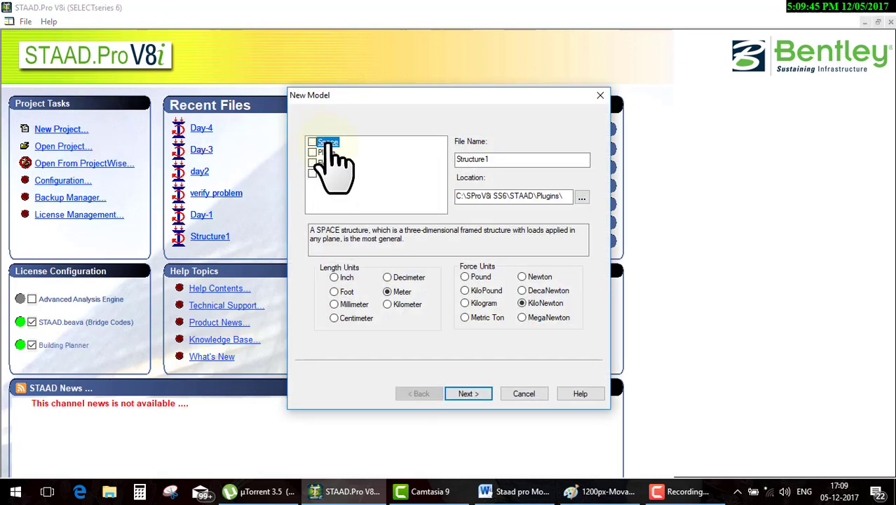
text(day-5)
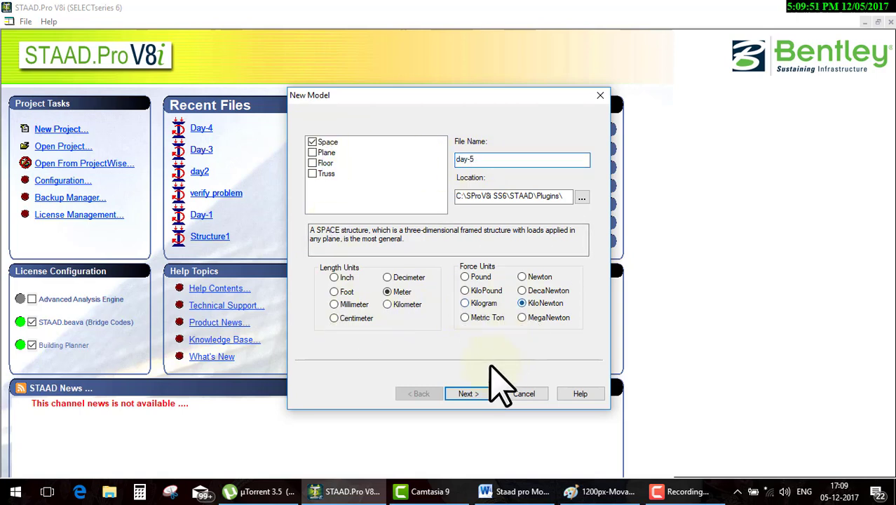
click(468, 394)
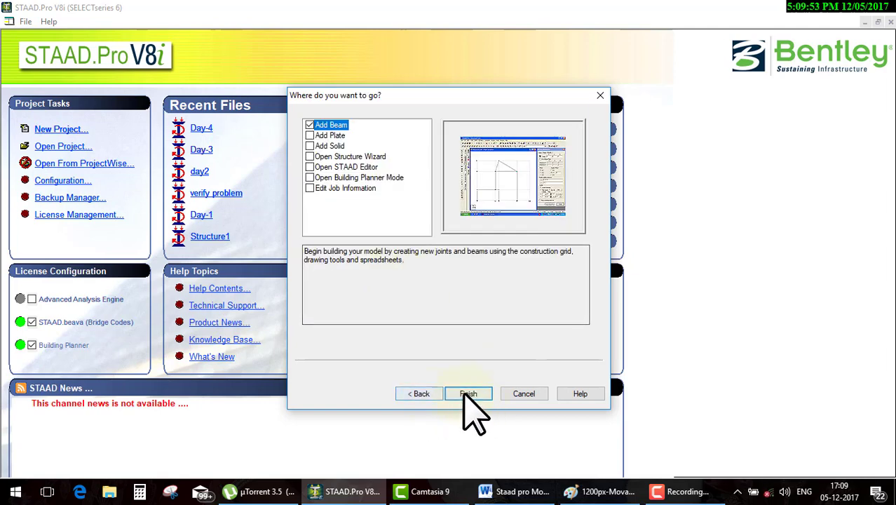
click(468, 394)
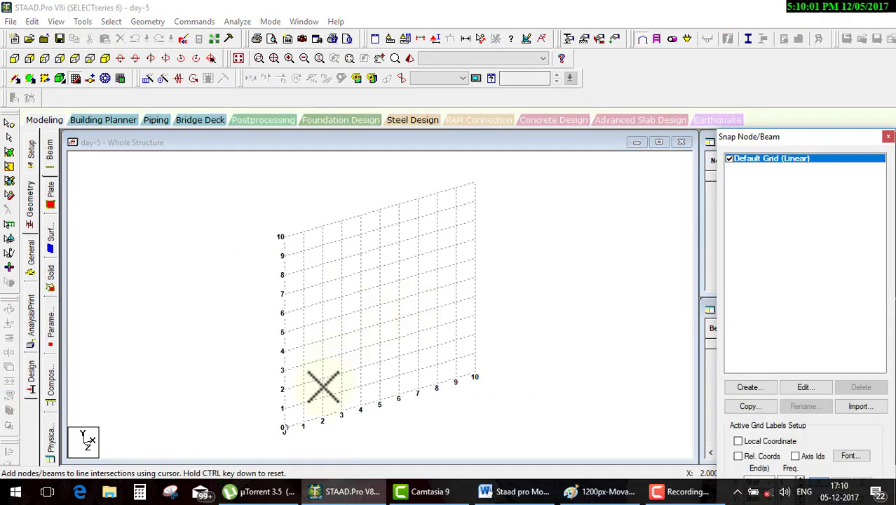
Draw a 5 m beam from the grid origin along X and bring up its Circular Repeat settings.
click(283, 427)
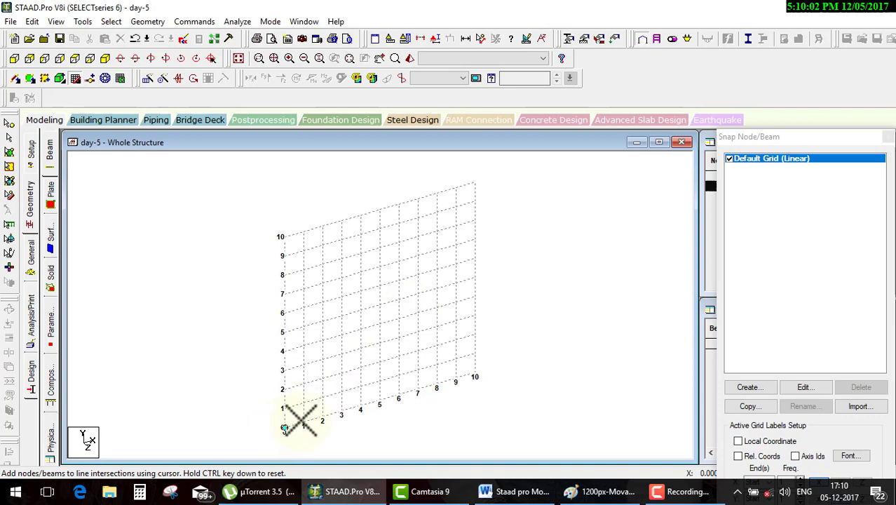
click(379, 402)
click(889, 136)
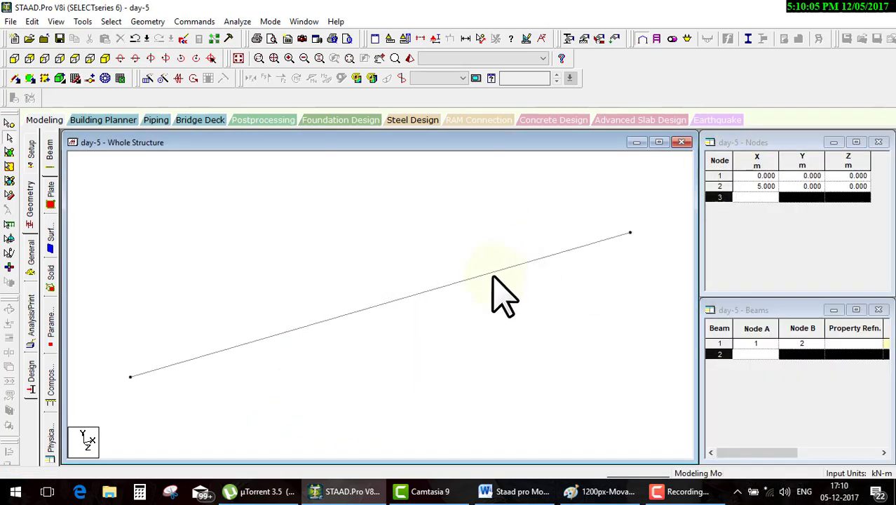
click(455, 281)
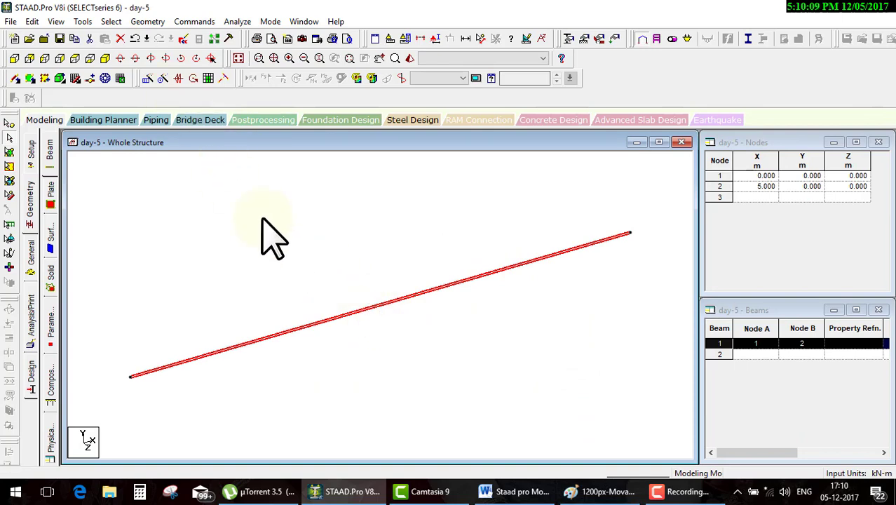
click(161, 79)
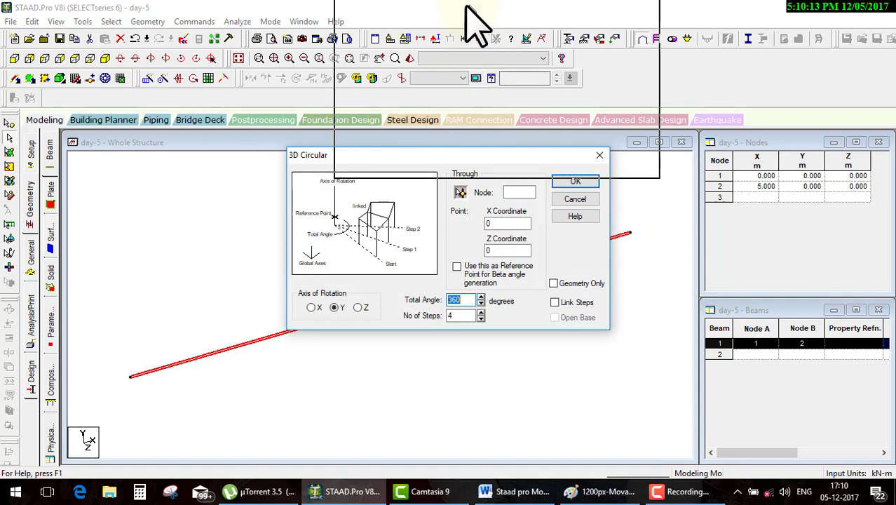
drag(454, 112, 472, 7)
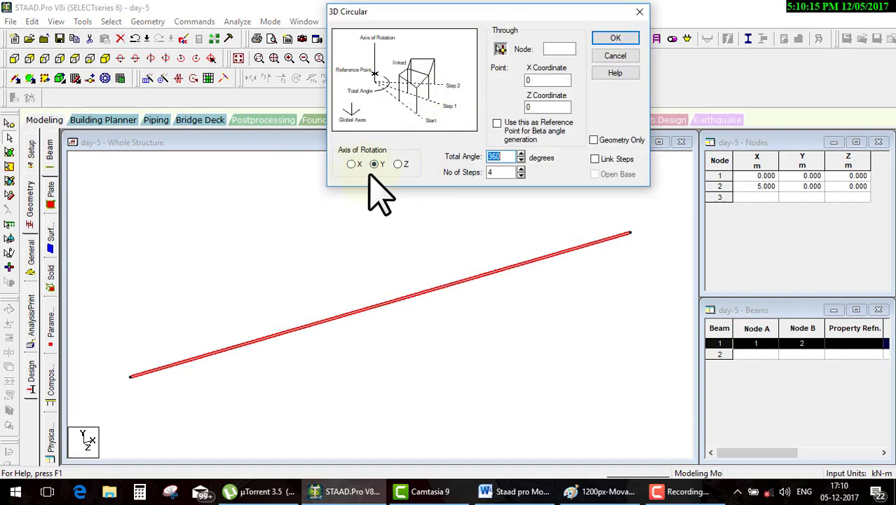
In Paint, mark the top of the rotation axis and box the y label in blue.
click(602, 490)
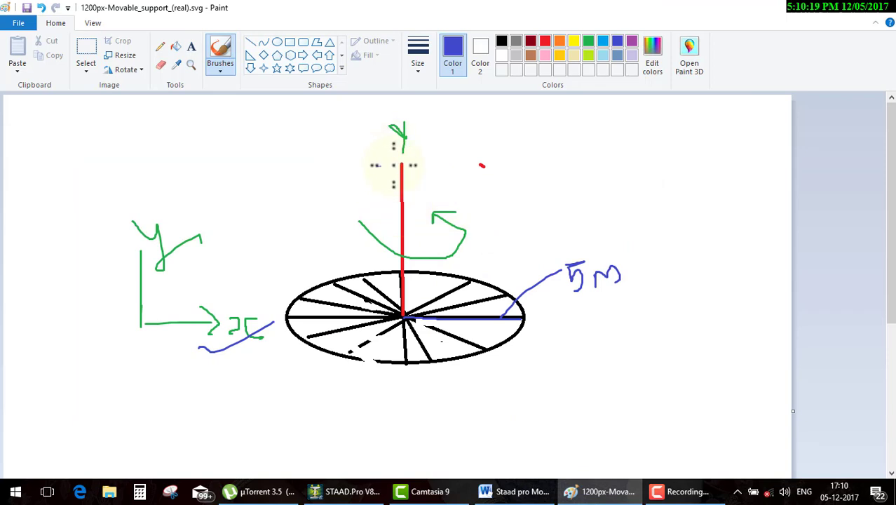
drag(393, 166, 436, 158)
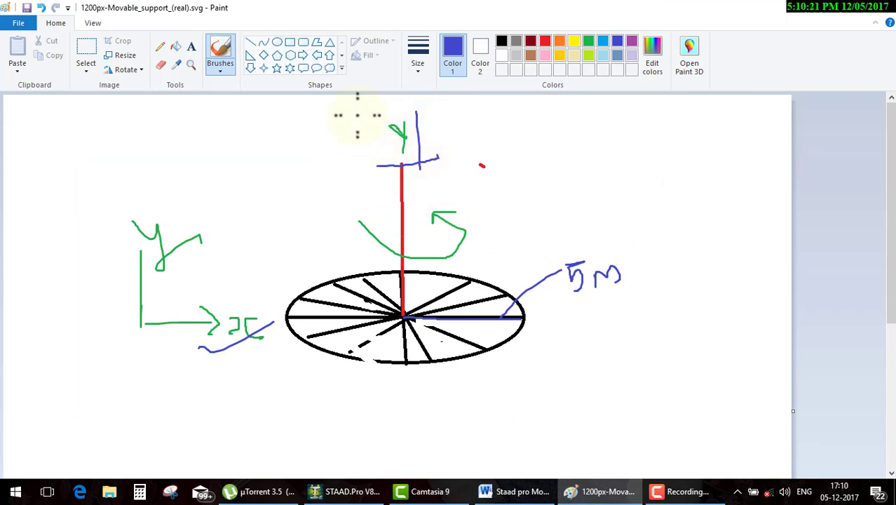
drag(358, 115, 374, 173)
drag(360, 130, 460, 119)
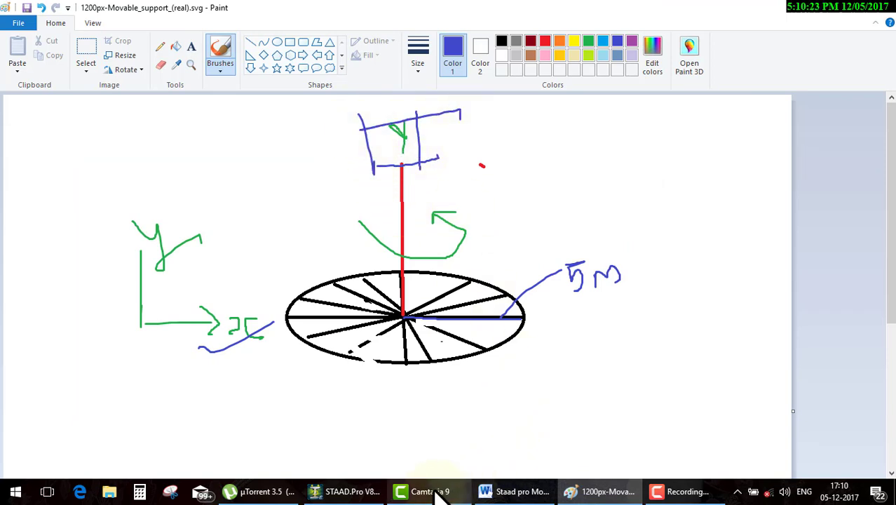
Keep the 3D Circular axis of rotation on Y, checking it against the Paint disc sketch.
click(347, 490)
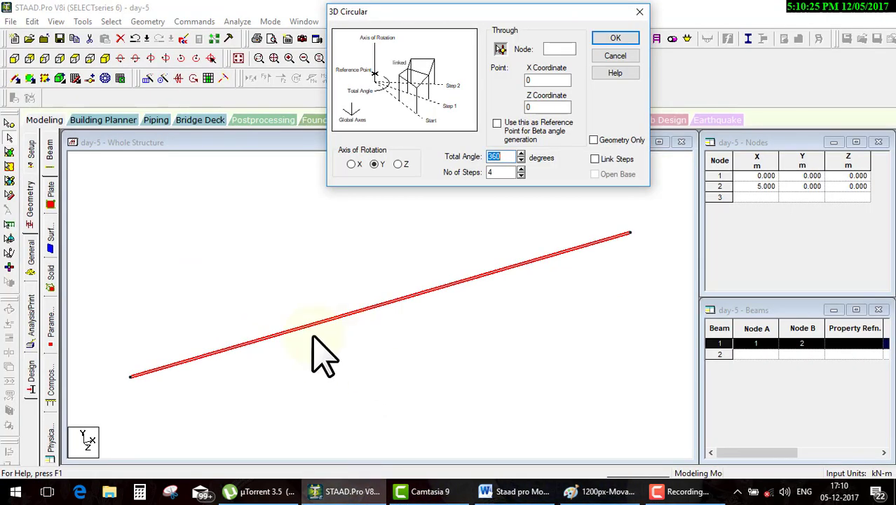
click(375, 165)
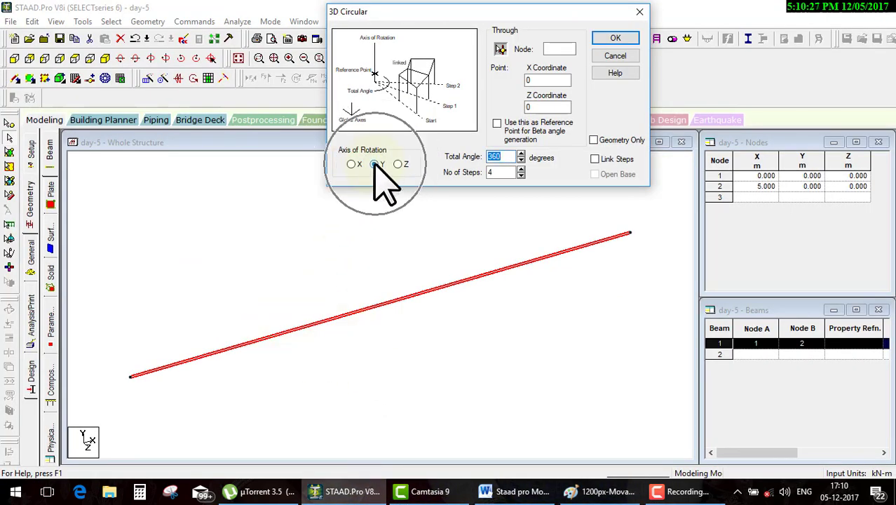
click(579, 495)
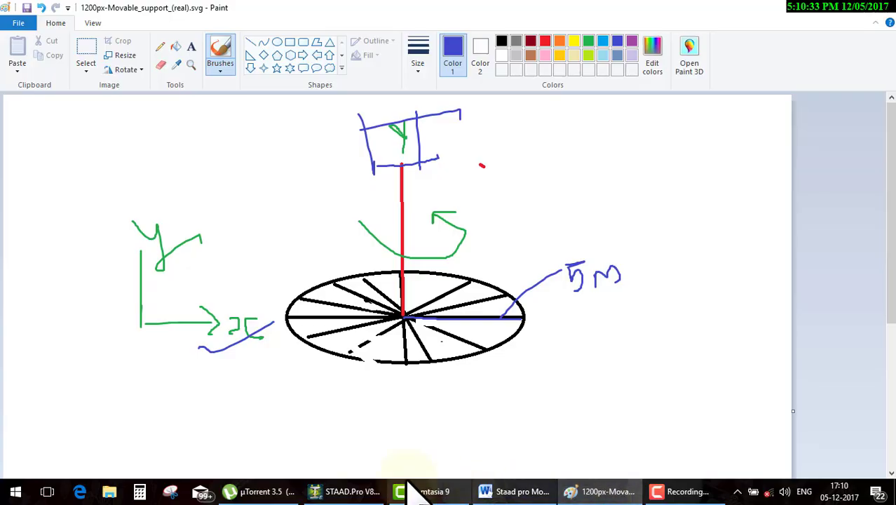
click(343, 438)
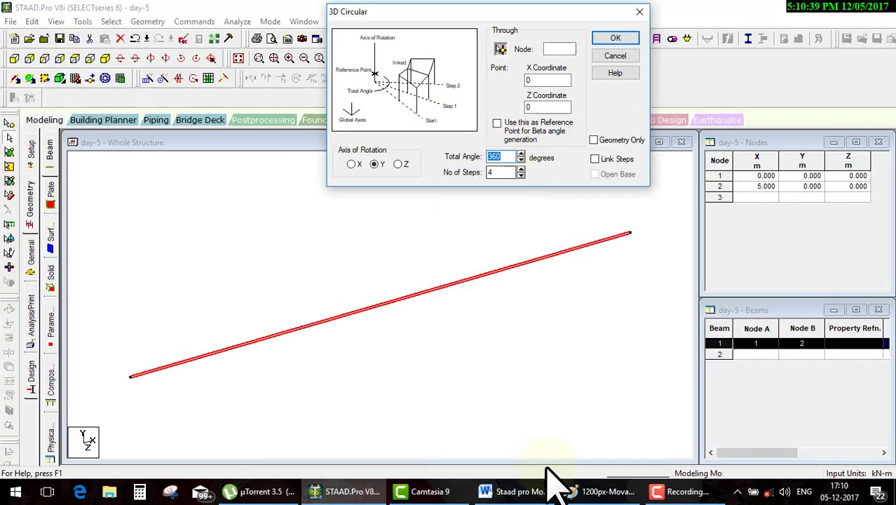
click(607, 491)
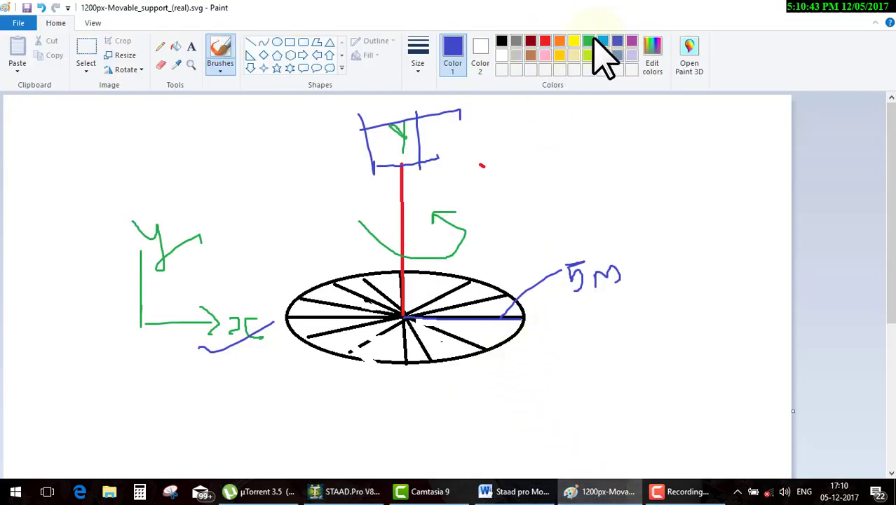
Brush small orange rotation arrows all around the rim of the wheel sketch.
click(559, 41)
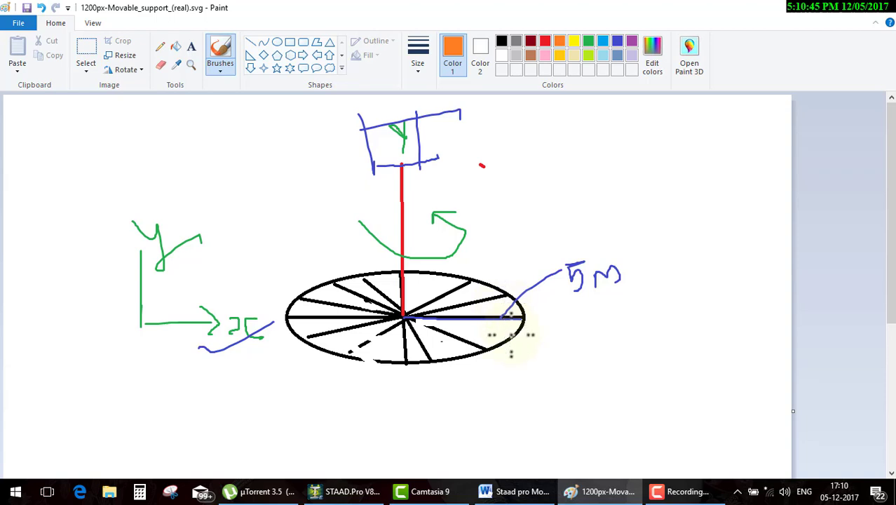
drag(516, 345, 510, 349)
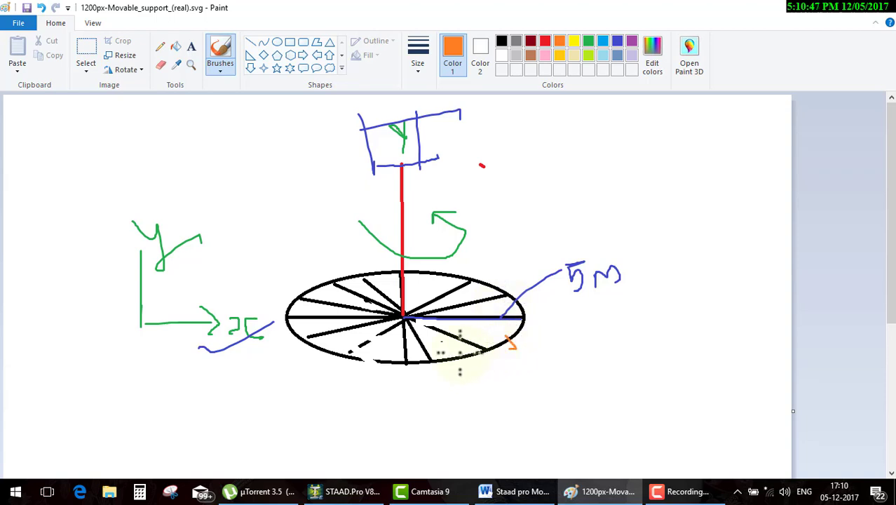
mouse_move(417, 358)
mouse_down()
mouse_move(406, 371)
mouse_move(384, 374)
mouse_up()
drag(339, 345, 317, 361)
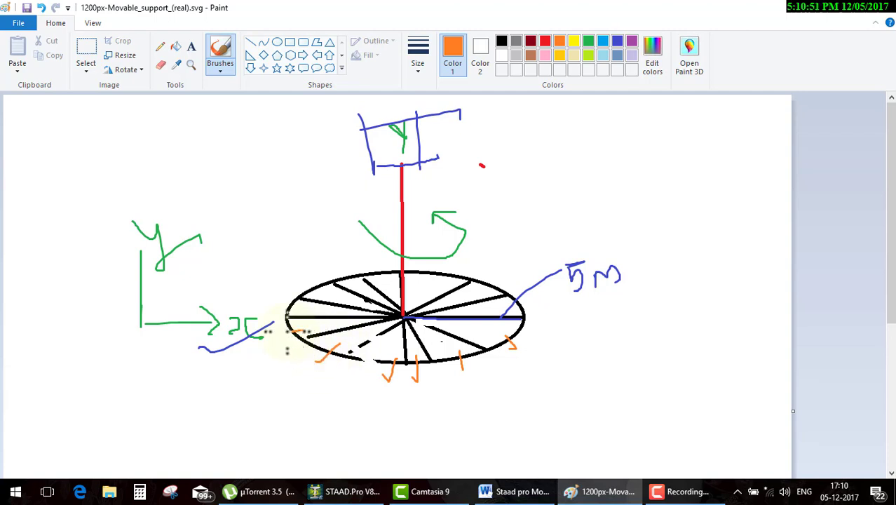
drag(281, 304, 302, 312)
drag(306, 280, 329, 298)
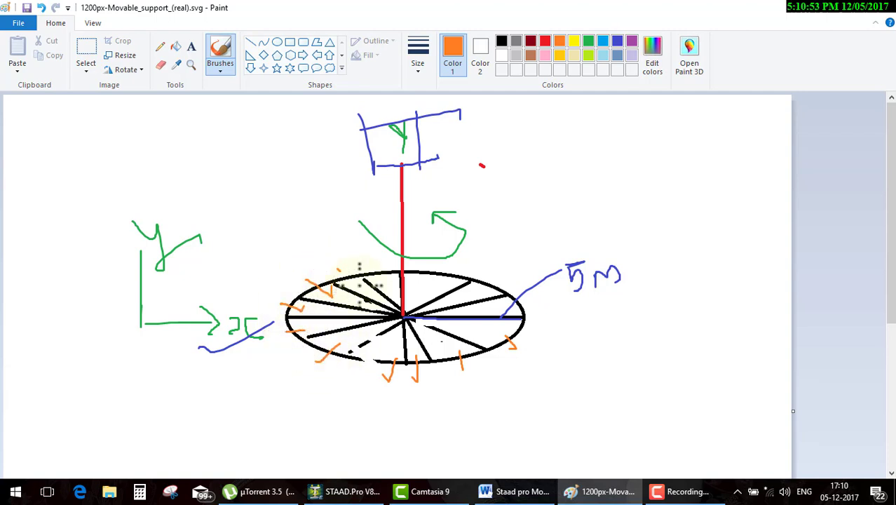
drag(392, 272, 382, 279)
drag(426, 259, 446, 282)
drag(492, 273, 483, 290)
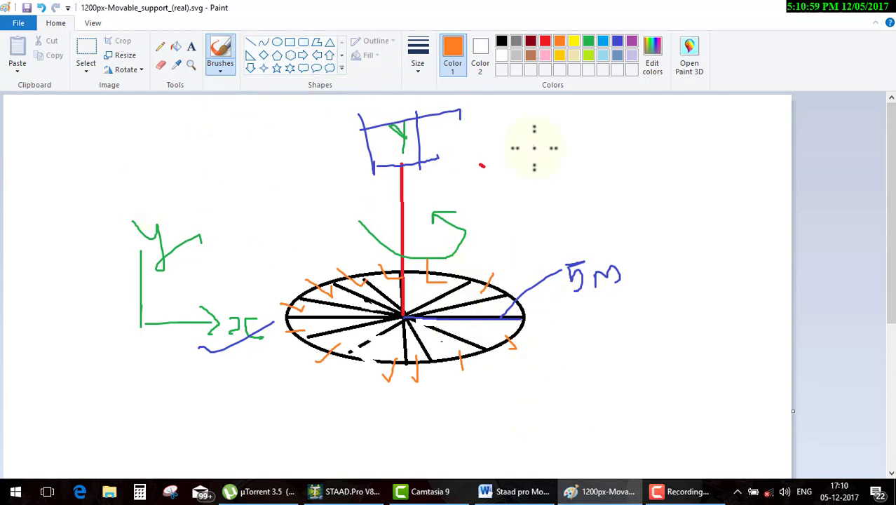
Sketch an orange diamond divided by crossing lines at the upper right of the sketch.
drag(610, 156, 712, 160)
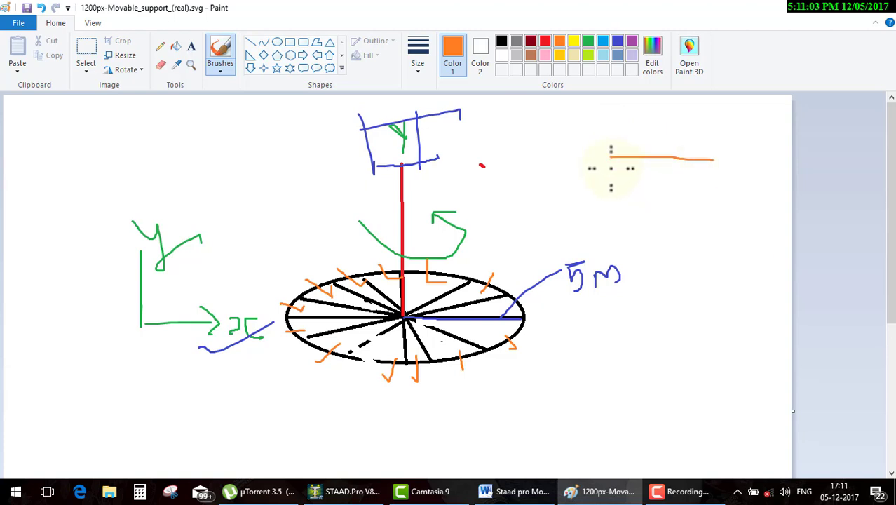
drag(611, 158, 610, 225)
drag(612, 156, 515, 155)
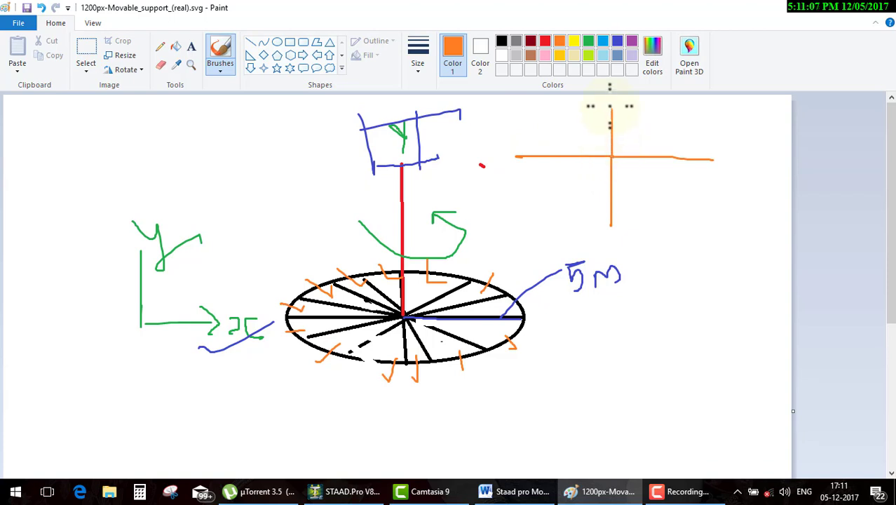
mouse_move(610, 106)
mouse_down()
mouse_move(614, 219)
mouse_move(512, 154)
mouse_move(586, 123)
mouse_up()
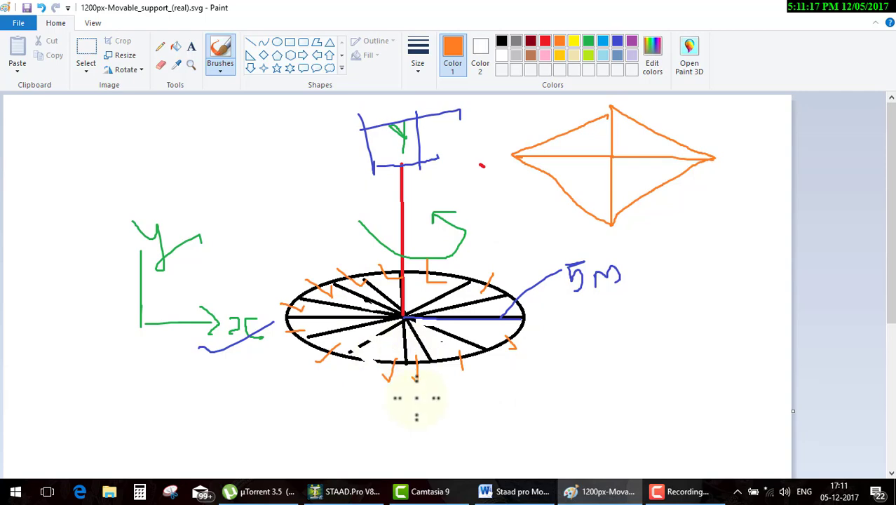
Generate a 4-step circular repeat of the beam about node 1, then undo it.
click(371, 489)
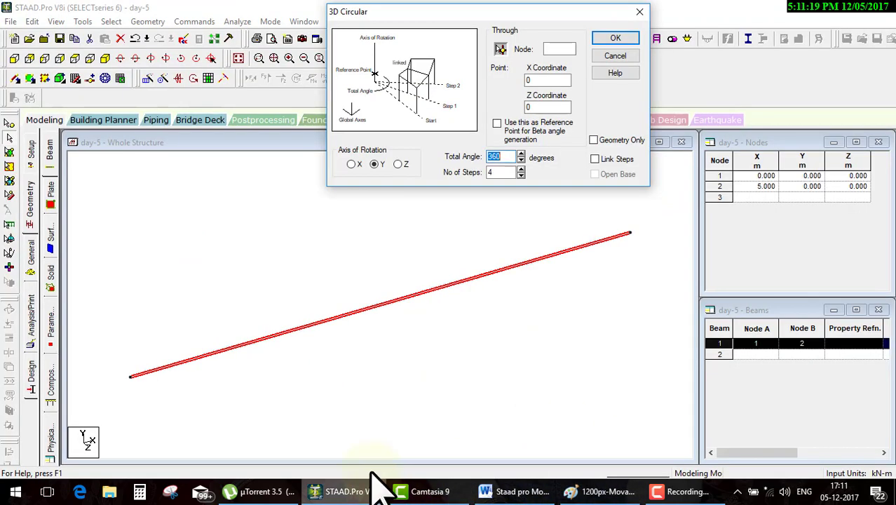
double_click(494, 172)
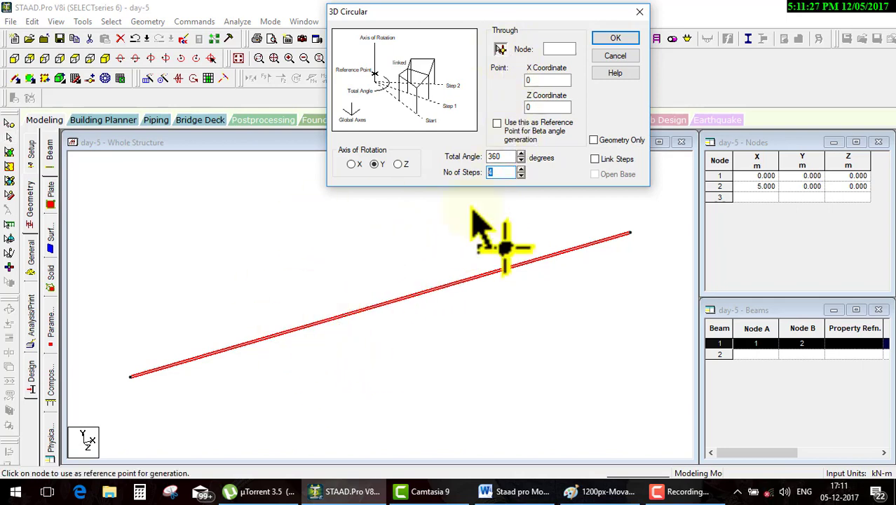
click(599, 492)
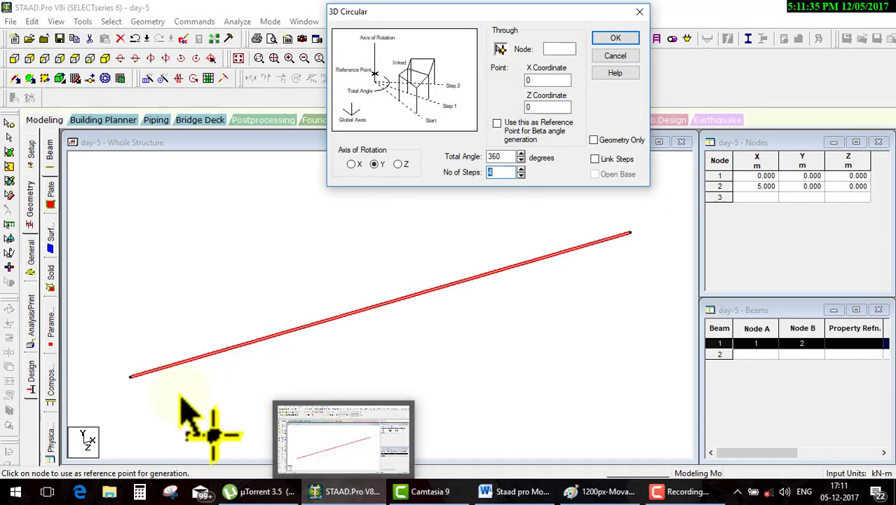
click(130, 376)
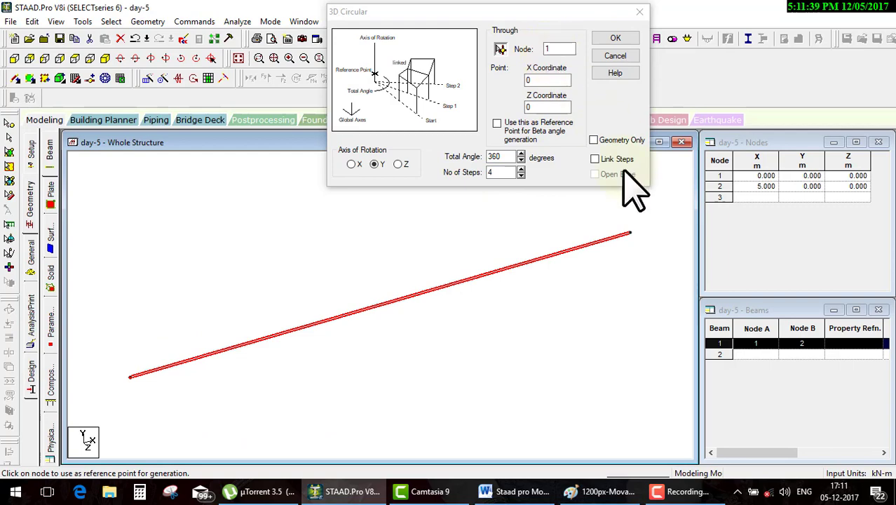
click(629, 40)
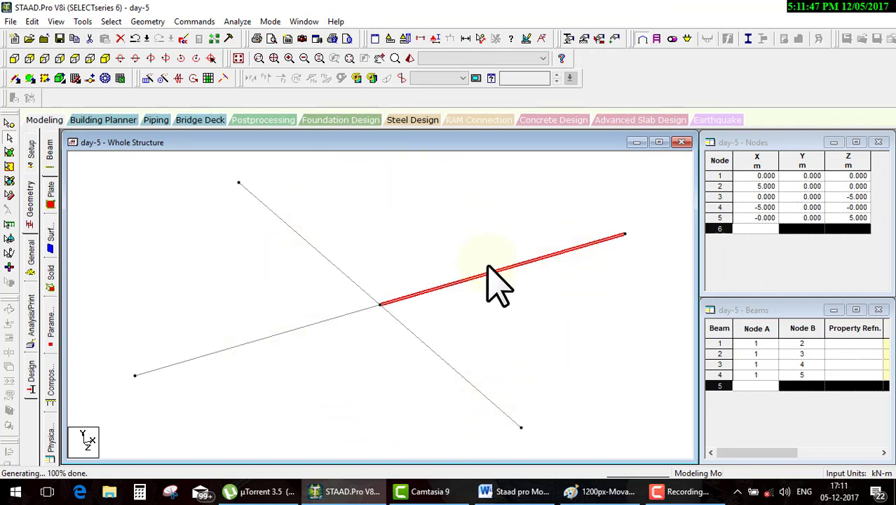
key(ctrl+z)
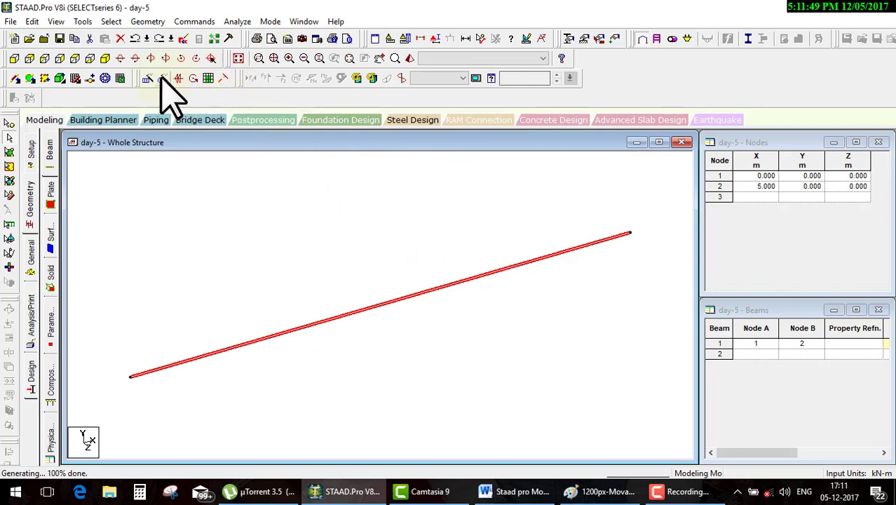
Rerun the 4-step circular repeat about node 1 with Link Steps checked, then undo it.
click(163, 77)
click(460, 192)
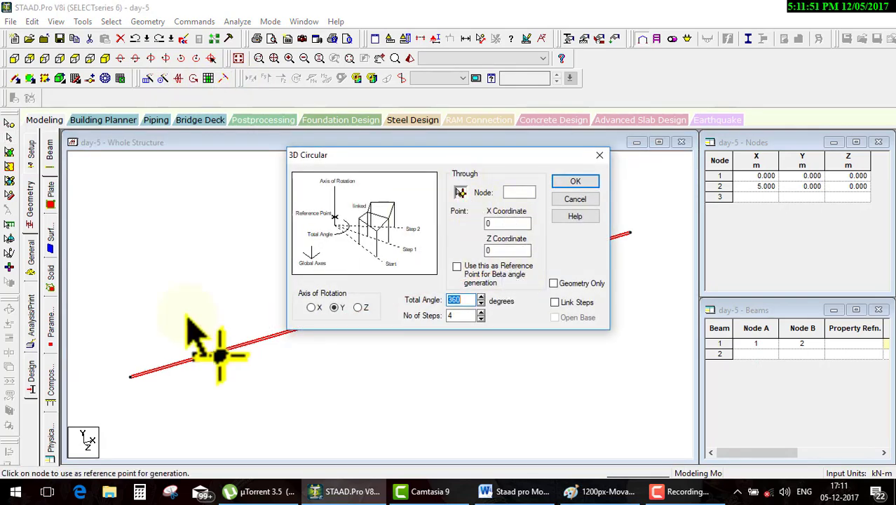
click(130, 377)
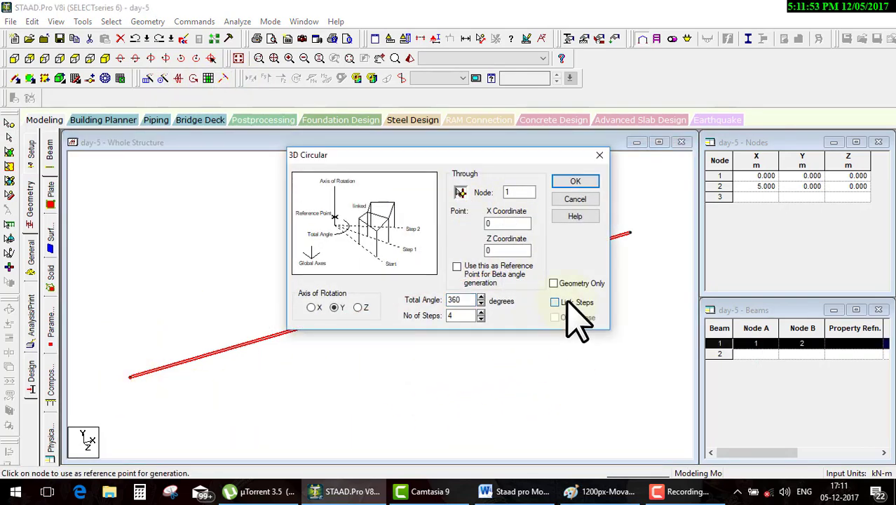
click(565, 302)
click(575, 181)
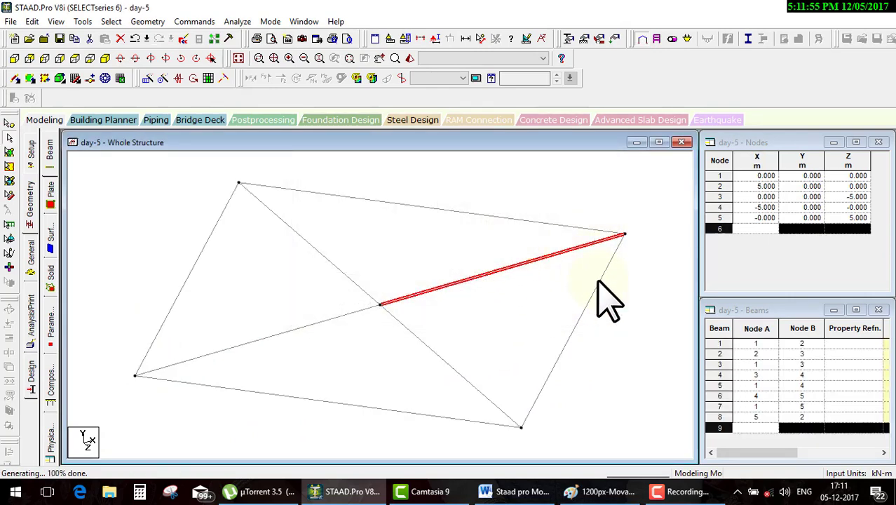
key(ctrl+z)
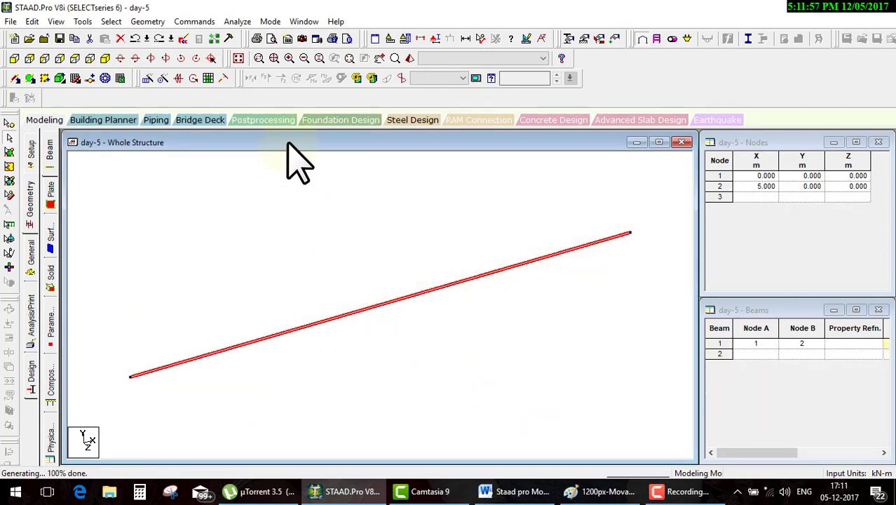
Generate a linked 20-step circular repeat about node 1, inspect it, then undo it.
click(163, 77)
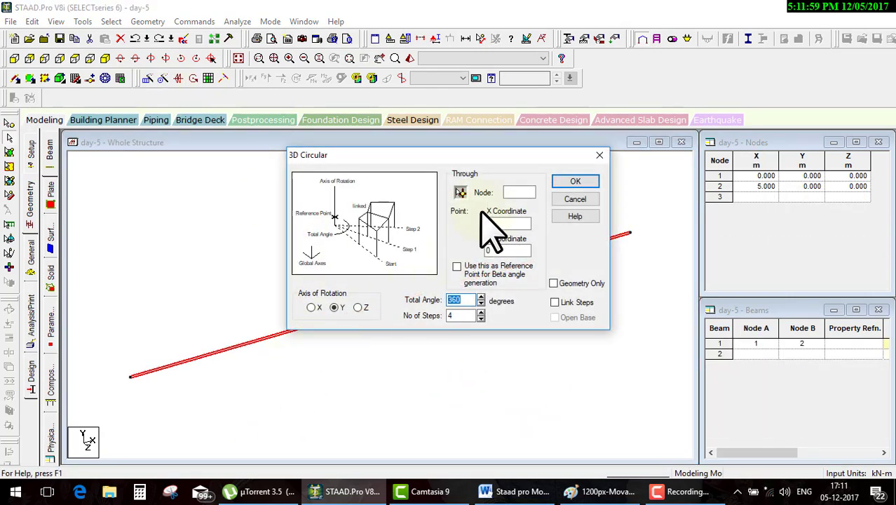
click(460, 192)
click(130, 376)
text(2)
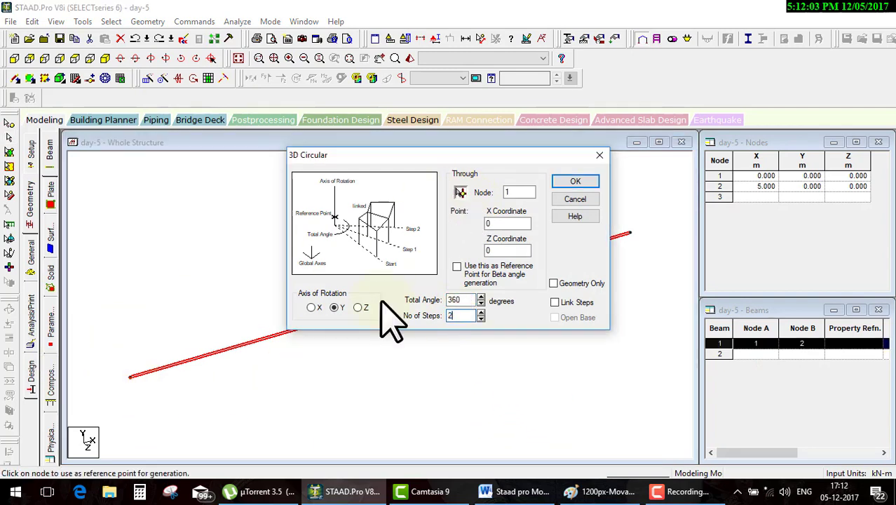
text(0)
click(584, 302)
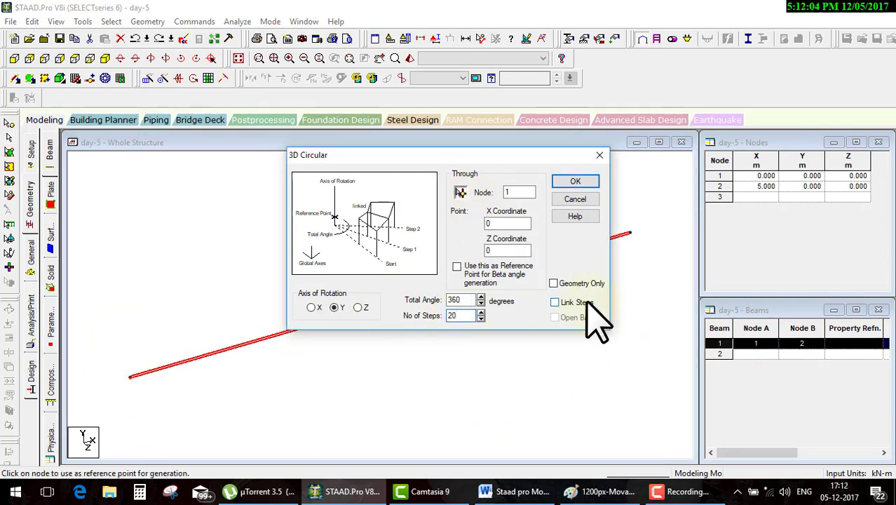
click(580, 186)
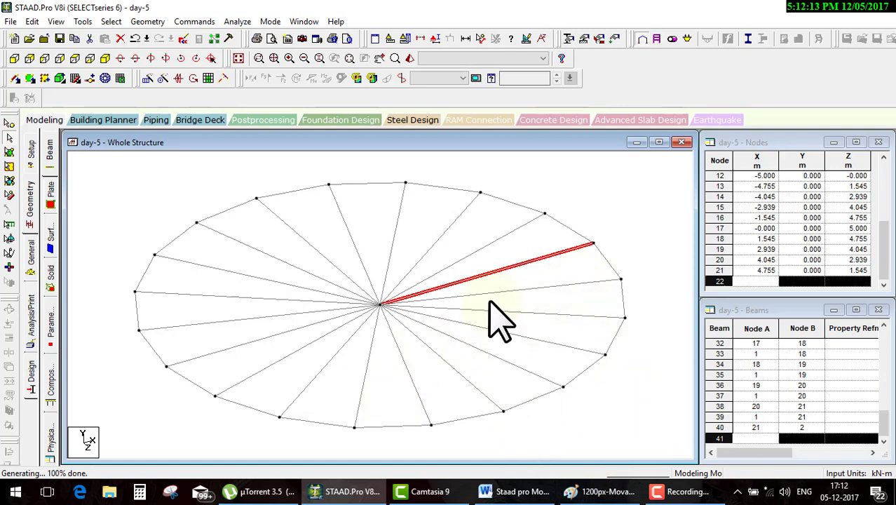
scroll(408, 294, down, 1)
scroll(412, 299, down, 1)
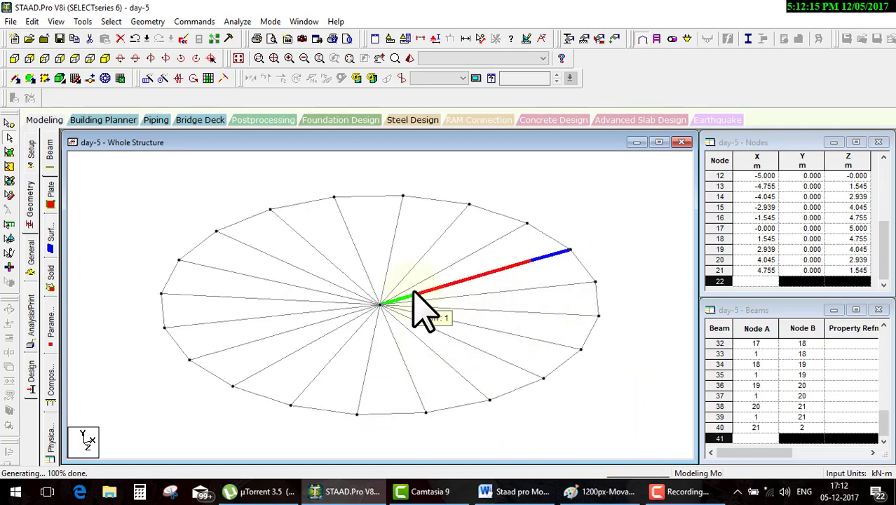
scroll(448, 324, down, 1)
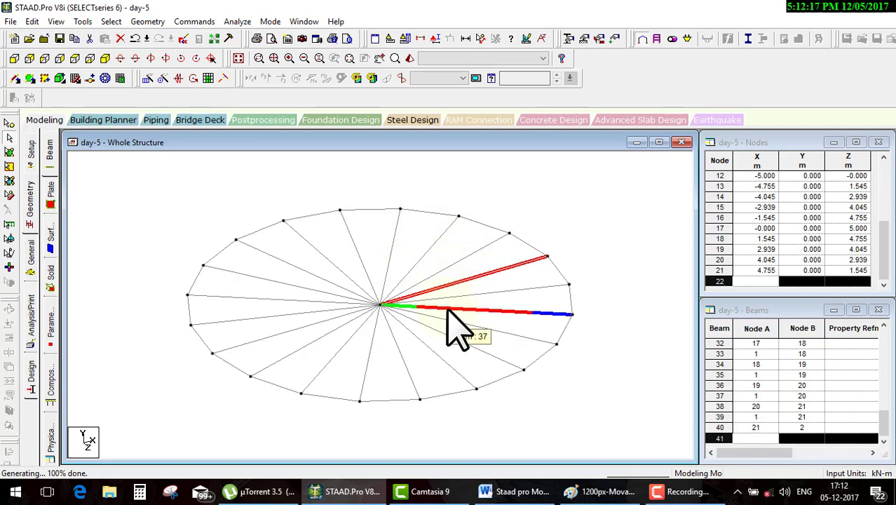
key(ctrl+z)
scroll(391, 244, down, 1)
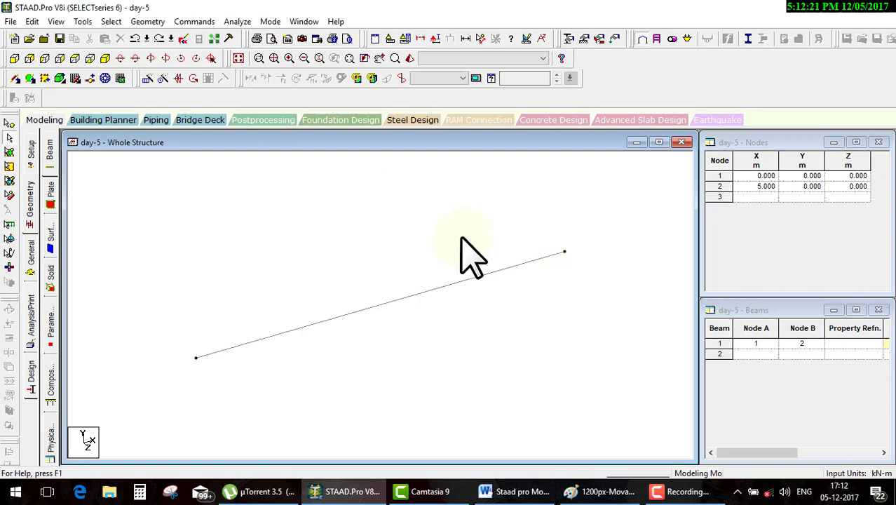
Translationally repeat node 2 along global Y with Link Steps, adding a vertical 5 m beam to node 3.
click(10, 124)
click(564, 251)
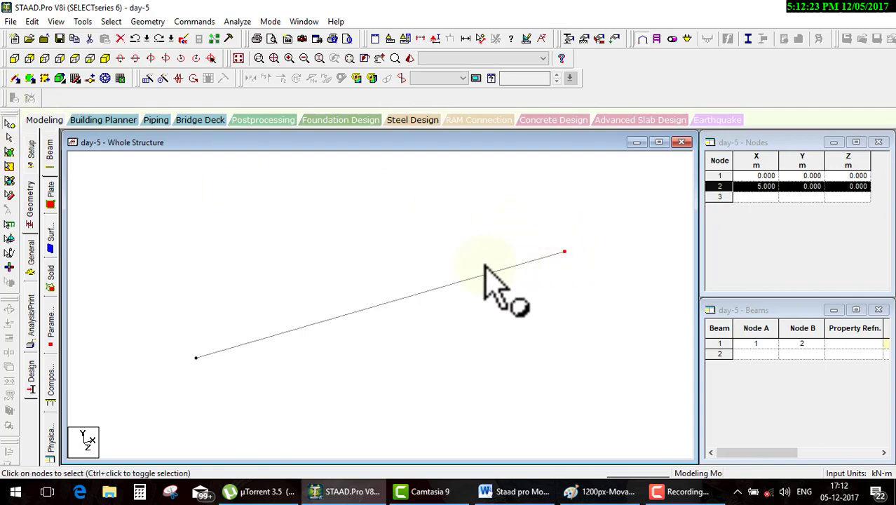
click(149, 78)
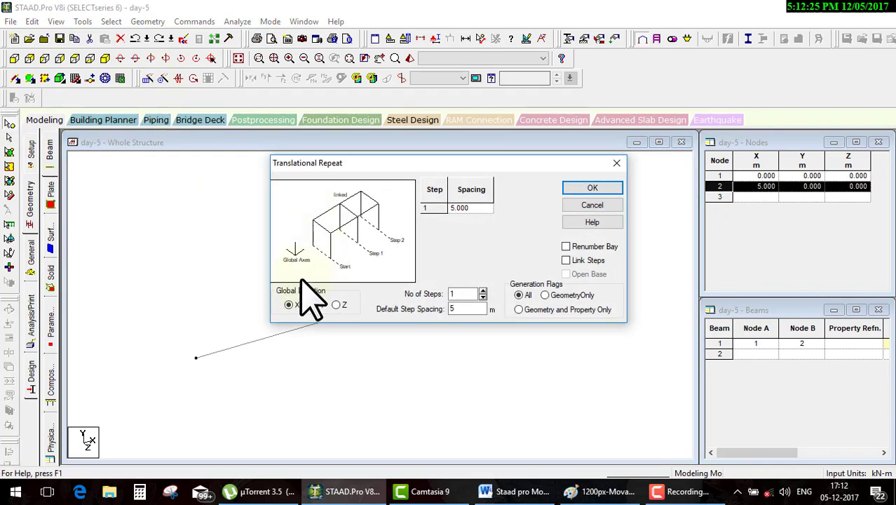
click(313, 304)
click(566, 260)
click(593, 188)
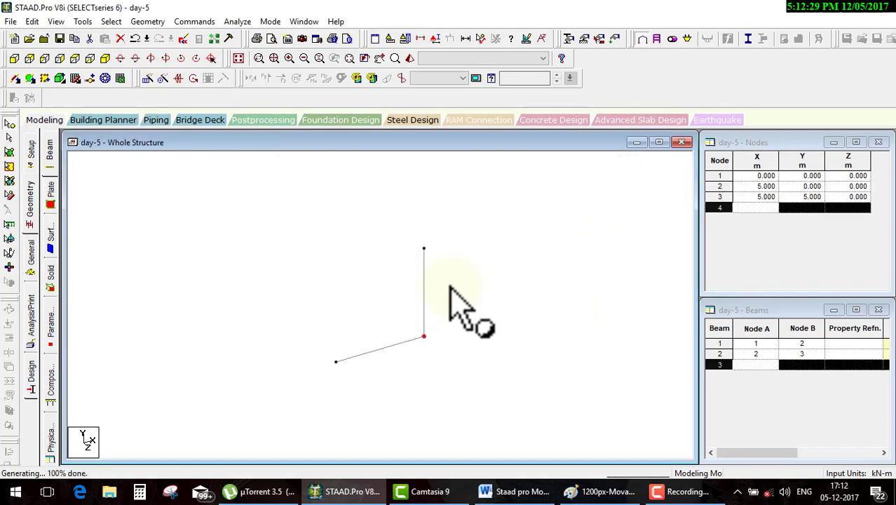
click(424, 294)
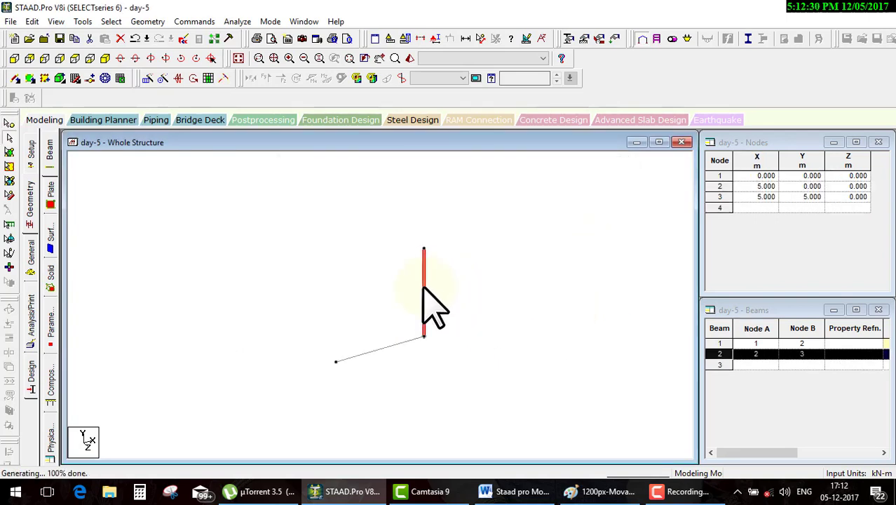
click(163, 78)
Circularly repeat the vertical beam 20 linked steps about the X axis through node 2.
drag(471, 159, 646, 176)
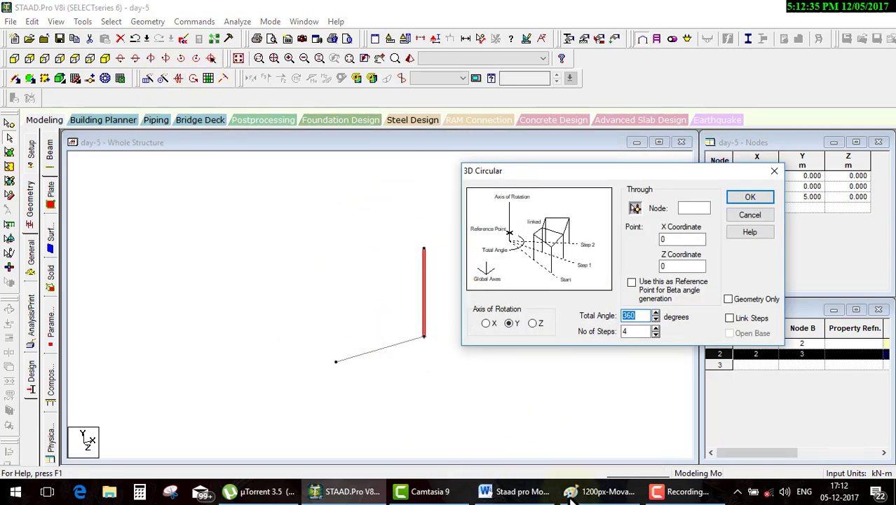
click(486, 323)
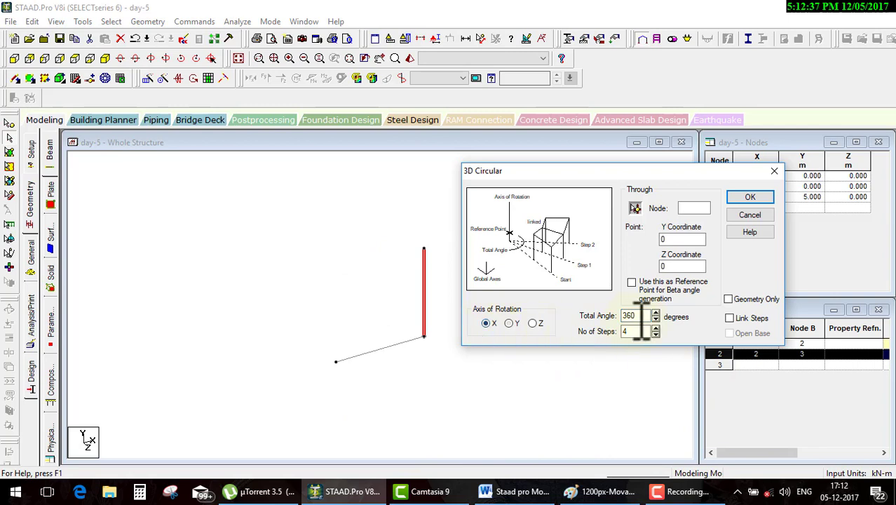
text(20)
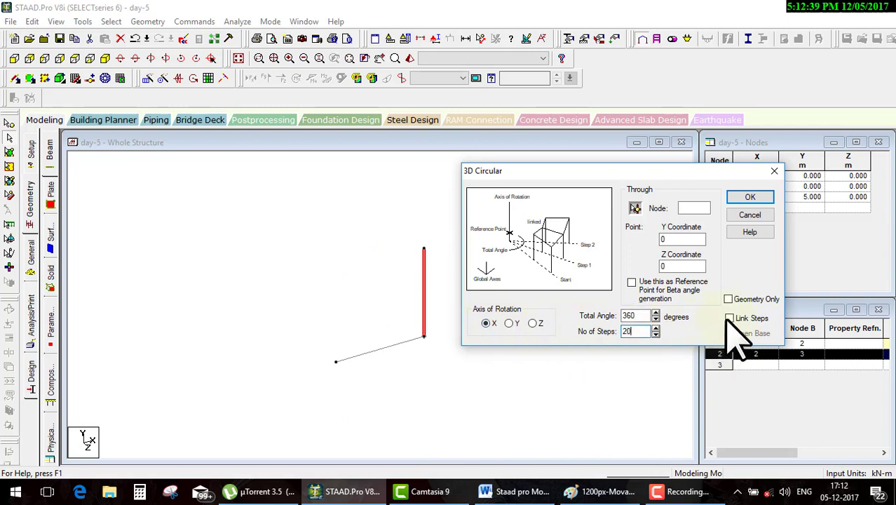
click(634, 208)
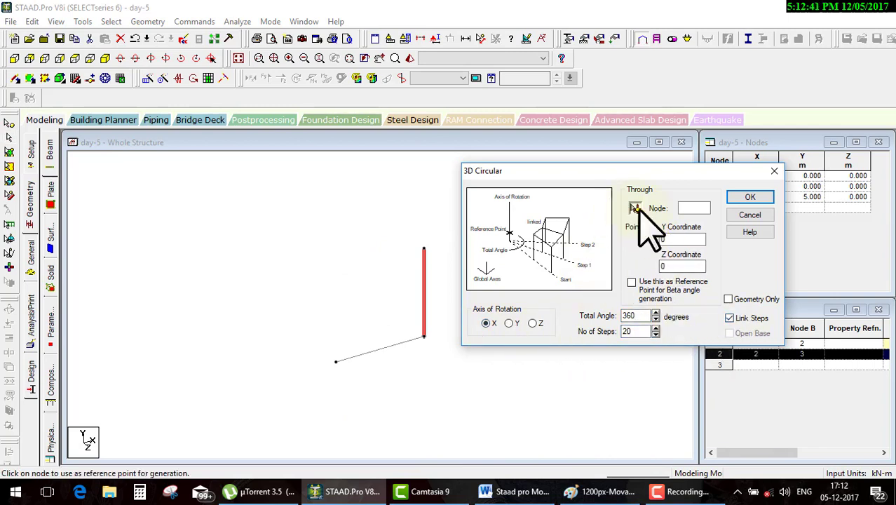
click(424, 336)
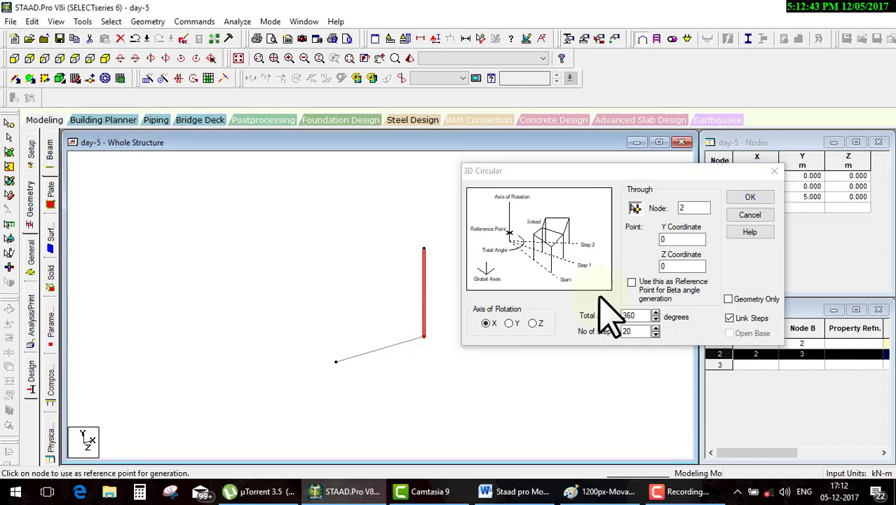
click(750, 197)
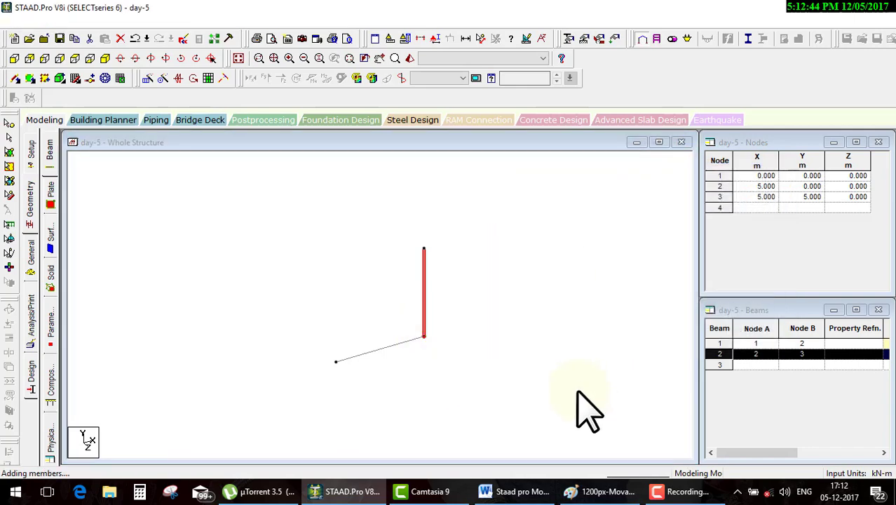
click(513, 381)
click(352, 316)
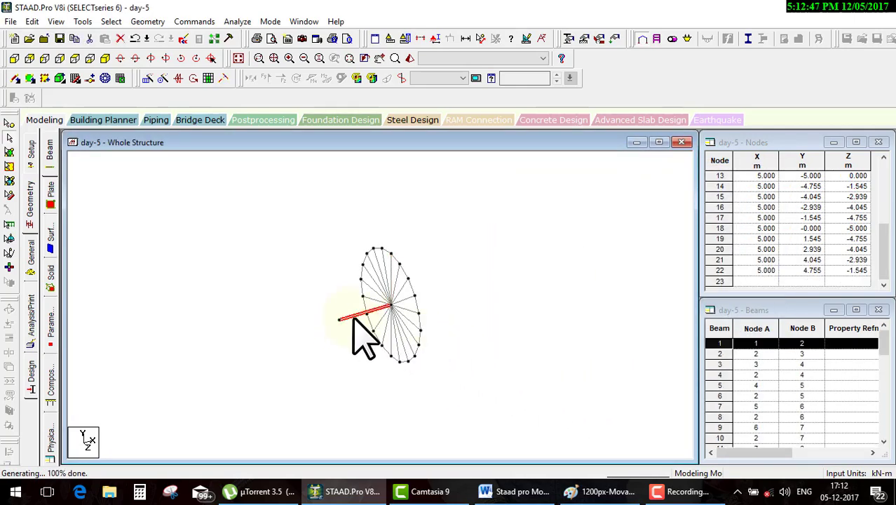
Circularly repeat beam 1 about the Y axis at node 1 in 20 linked steps.
click(162, 78)
click(460, 192)
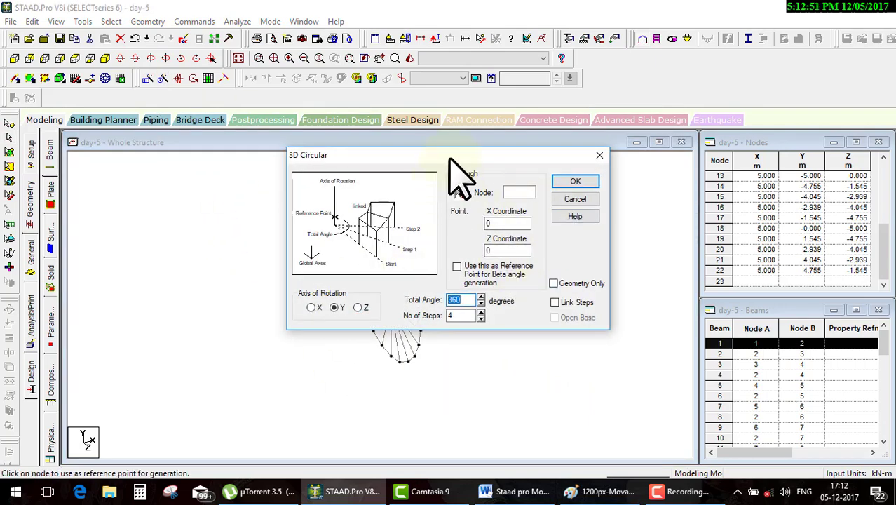
click(339, 321)
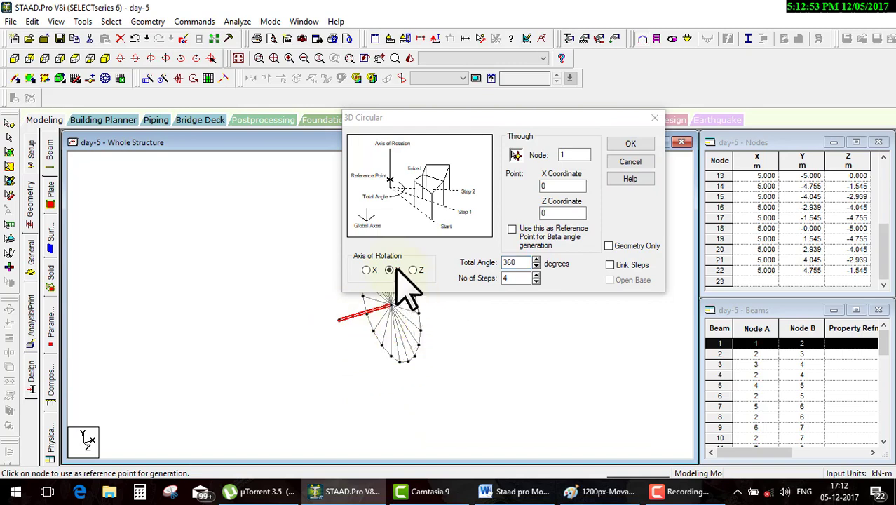
double_click(526, 279)
text(20)
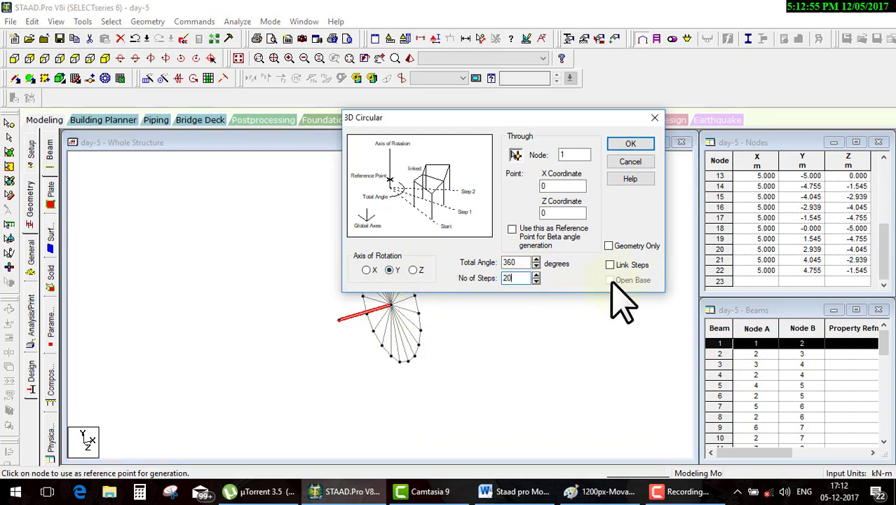
click(610, 265)
click(635, 145)
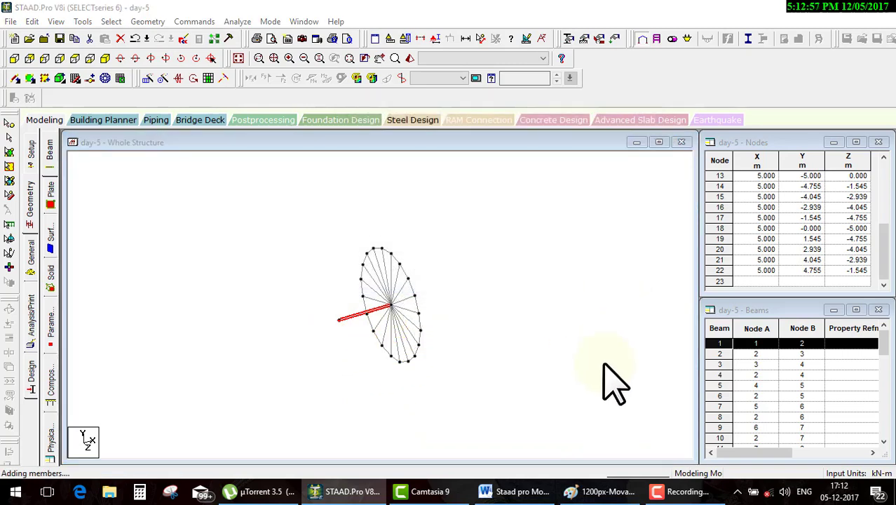
click(552, 349)
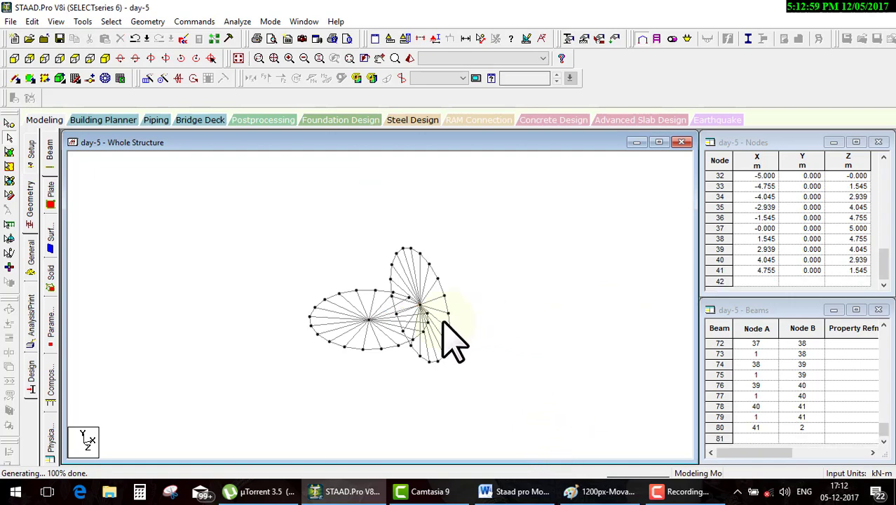
scroll(410, 385, up, 3)
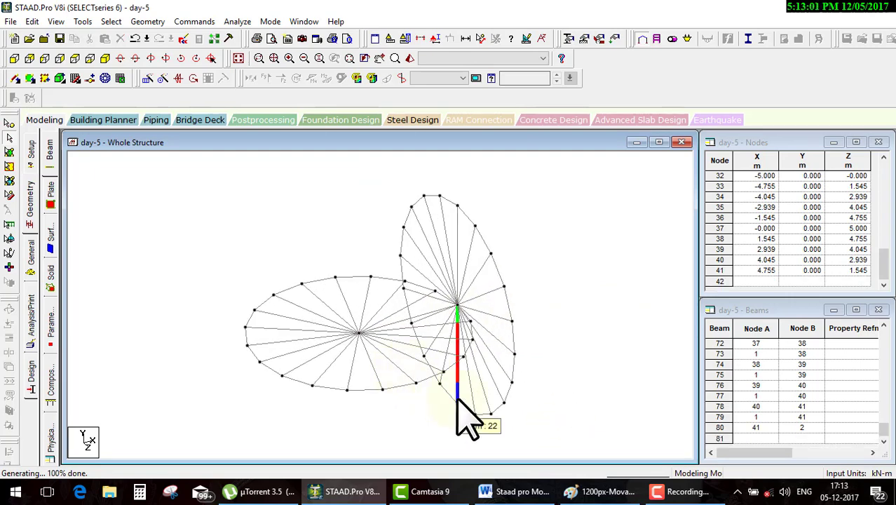